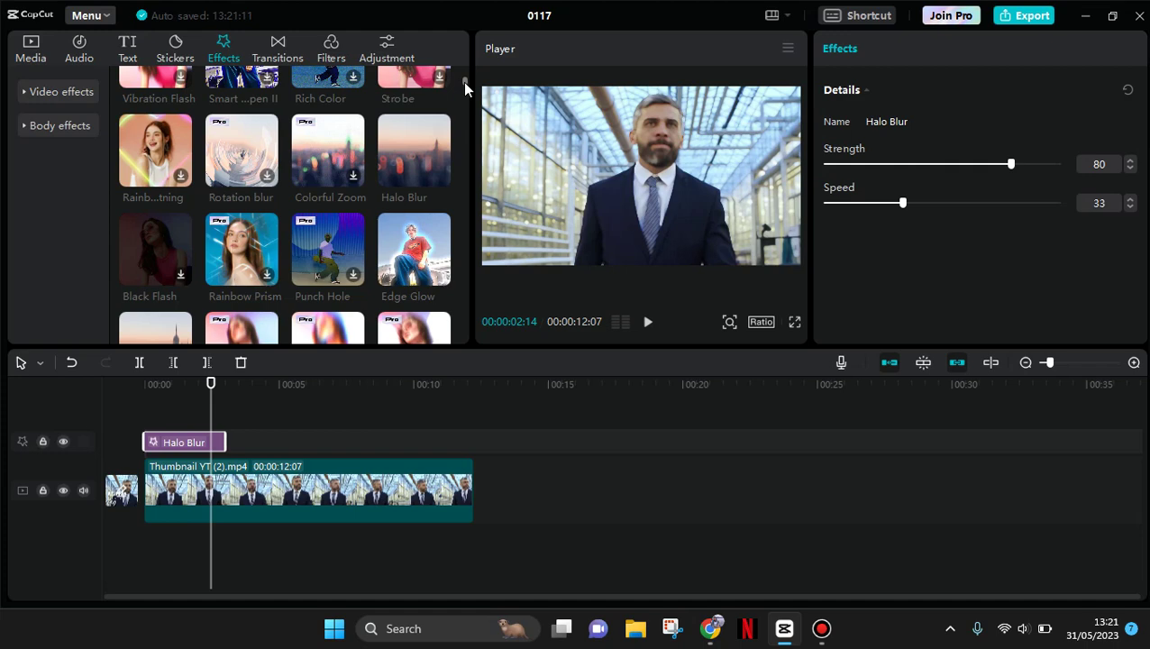
# Start the Join Pro sign-in so TikTok authorization opens in the browser.
pyautogui.moveTo(465, 83); pyautogui.dragTo(465, 69)
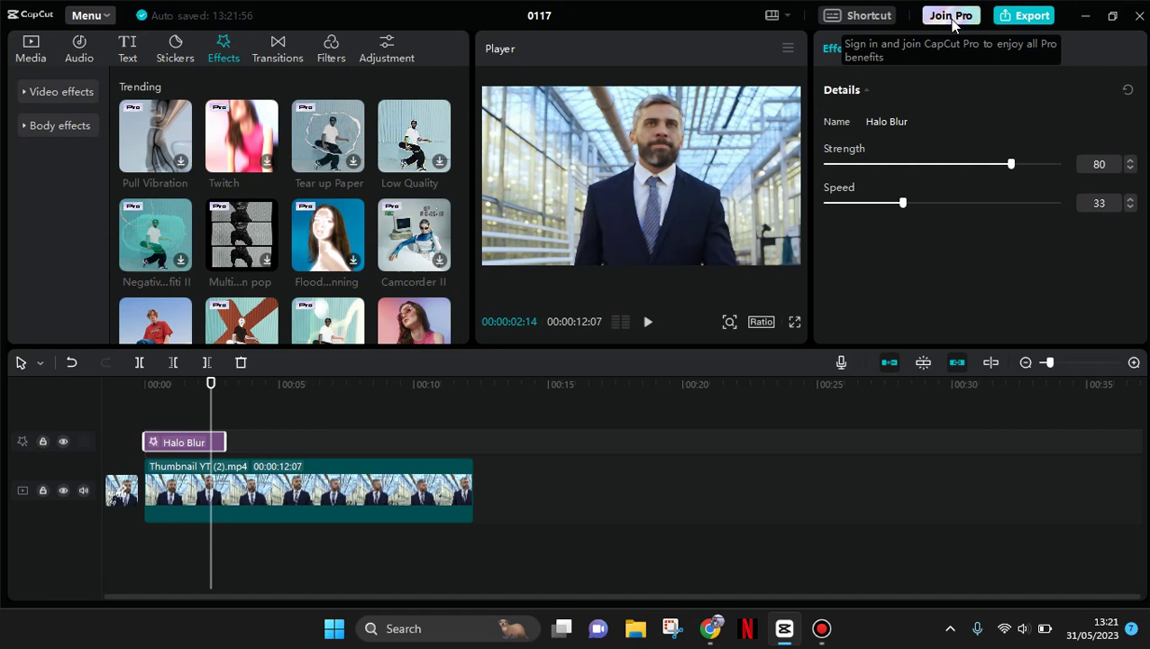
pyautogui.click(953, 20)
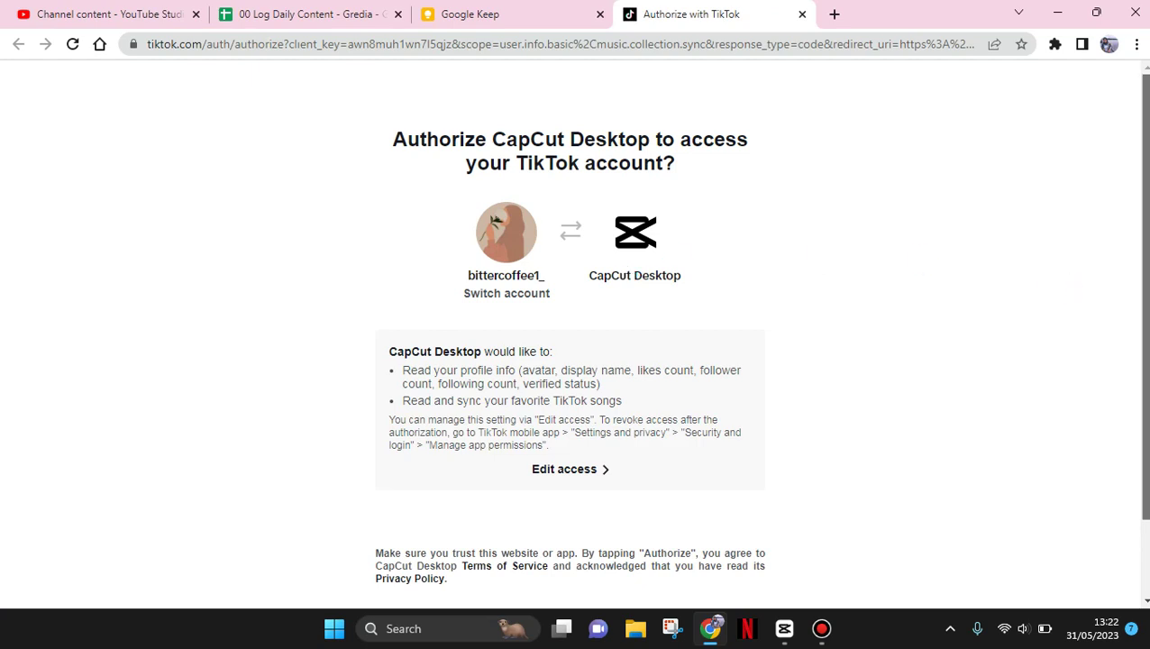
# Authorize CapCut Desktop to access the TikTok account.
pyautogui.scroll(-1, 1142, 298)
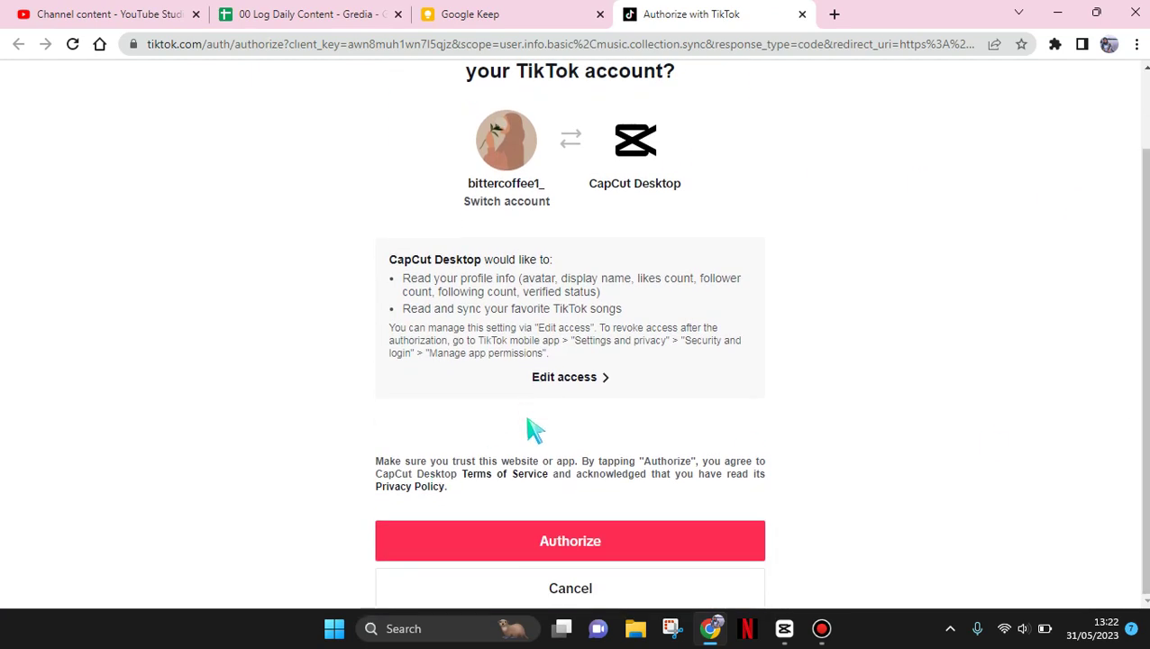
pyautogui.click(561, 552)
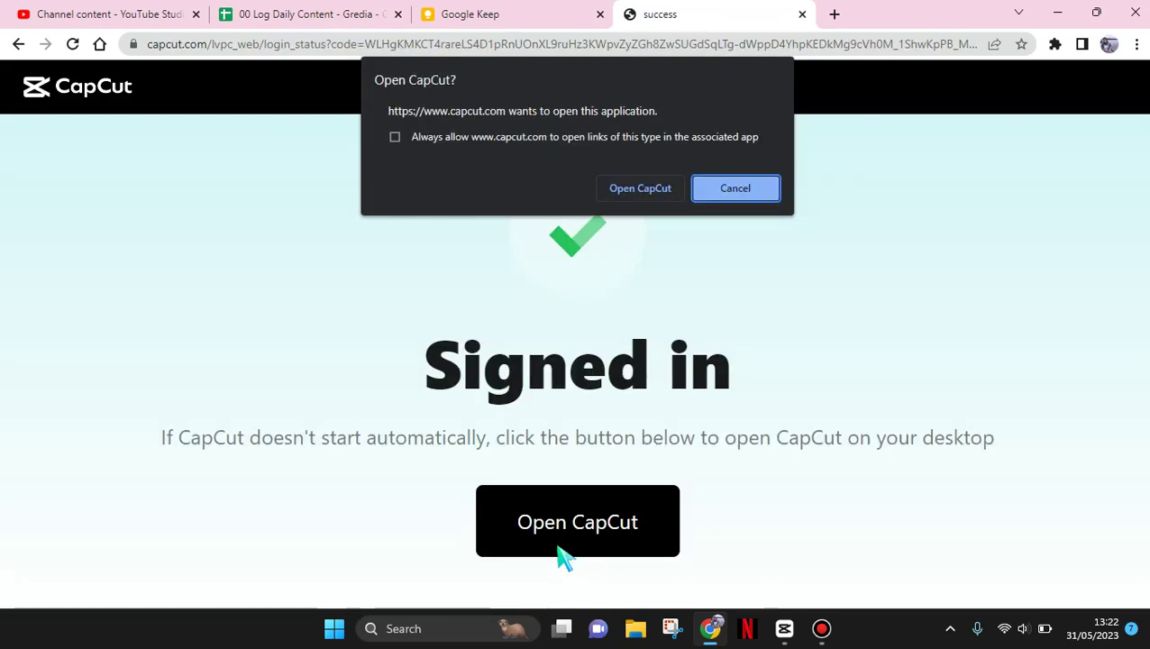
# Return to CapCut signed in and pick the Rp159,000 Satu bulan plan.
pyautogui.click(656, 188)
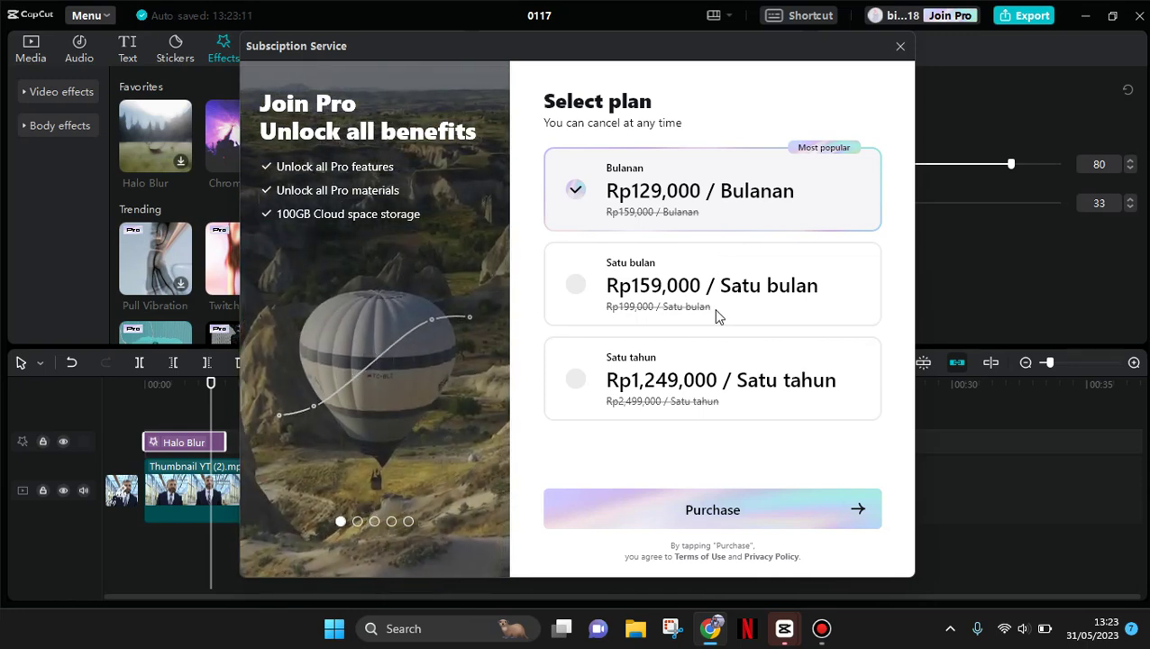
pyautogui.click(577, 287)
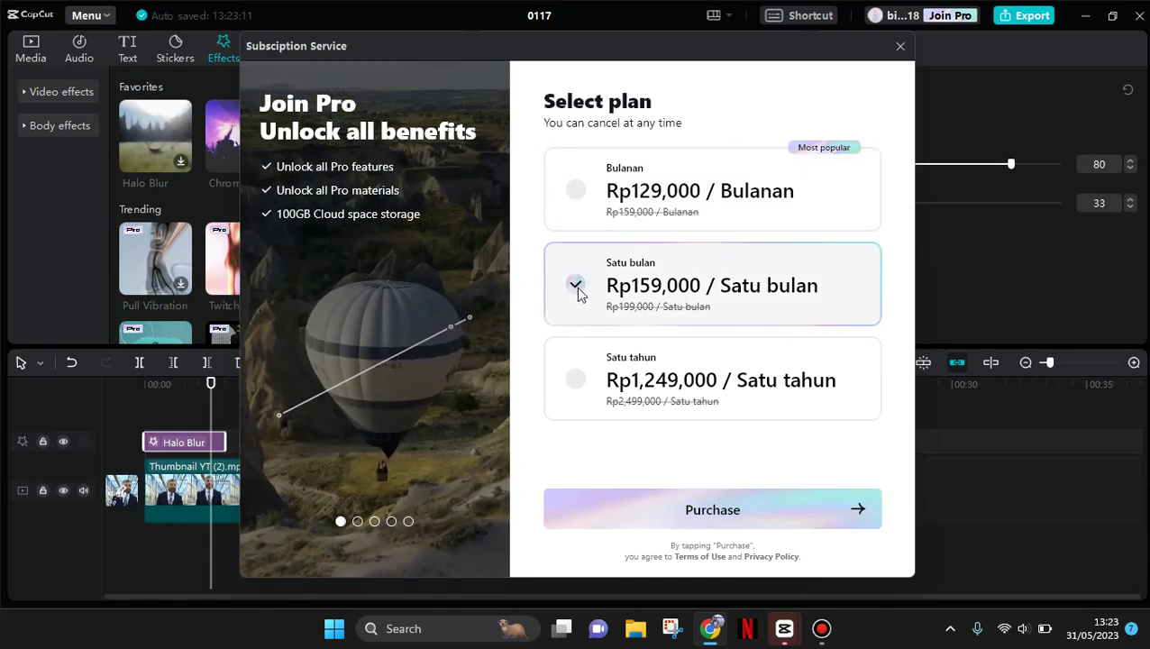
# Proceed to checkout for the Satu bulan plan, trying the card form, then choose DANA.
pyautogui.click(667, 510)
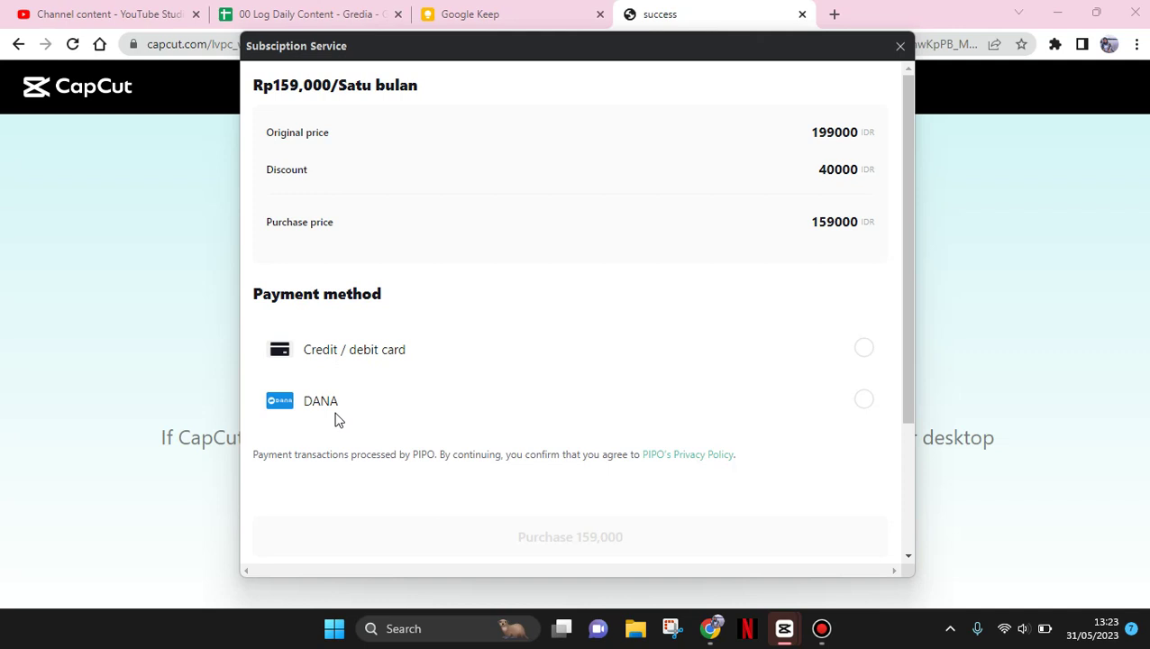
pyautogui.click(442, 344)
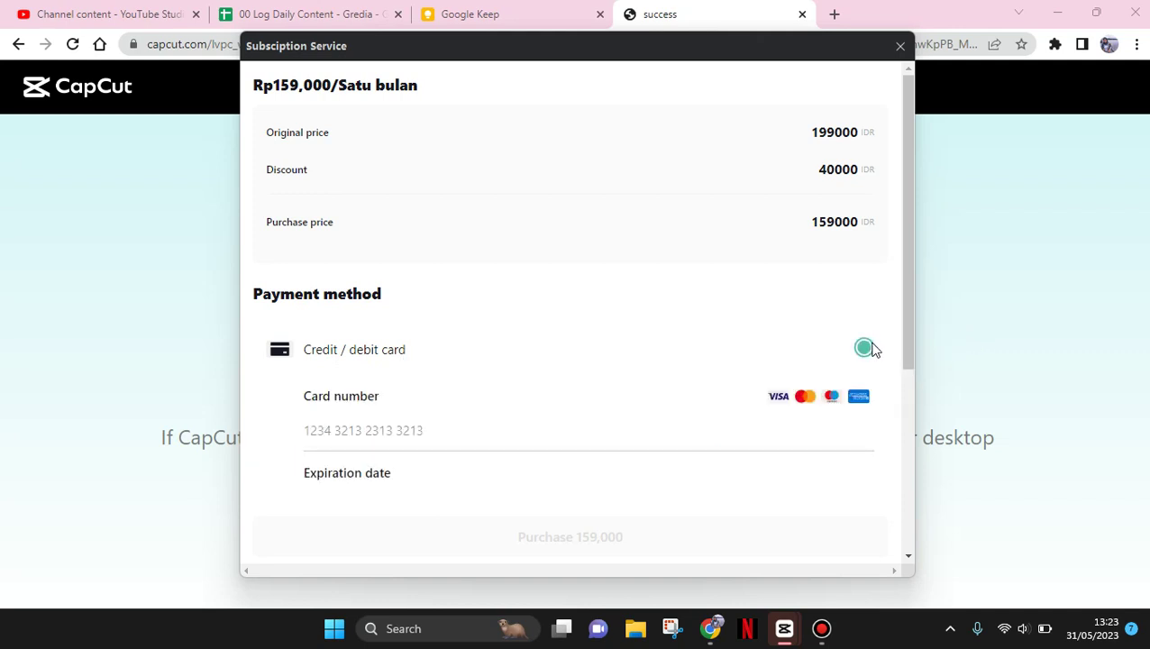
pyautogui.moveTo(907, 346); pyautogui.dragTo(915, 400)
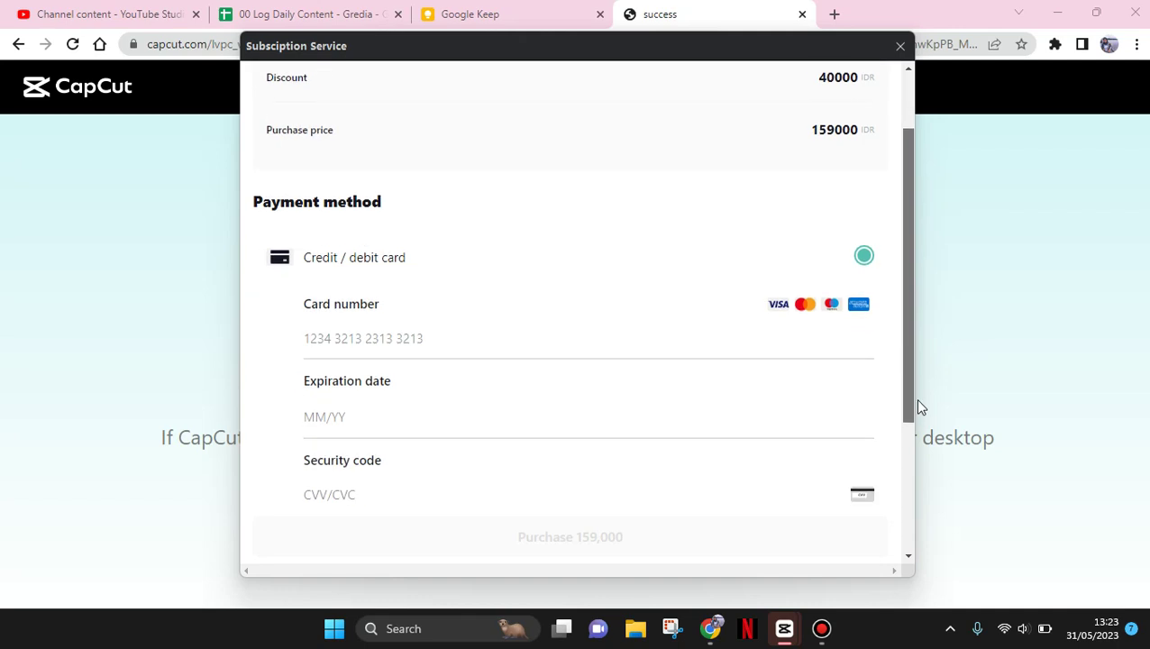
pyautogui.scroll(-1, 906, 487)
pyautogui.scroll(-1, 911, 505)
pyautogui.scroll(1, 915, 478)
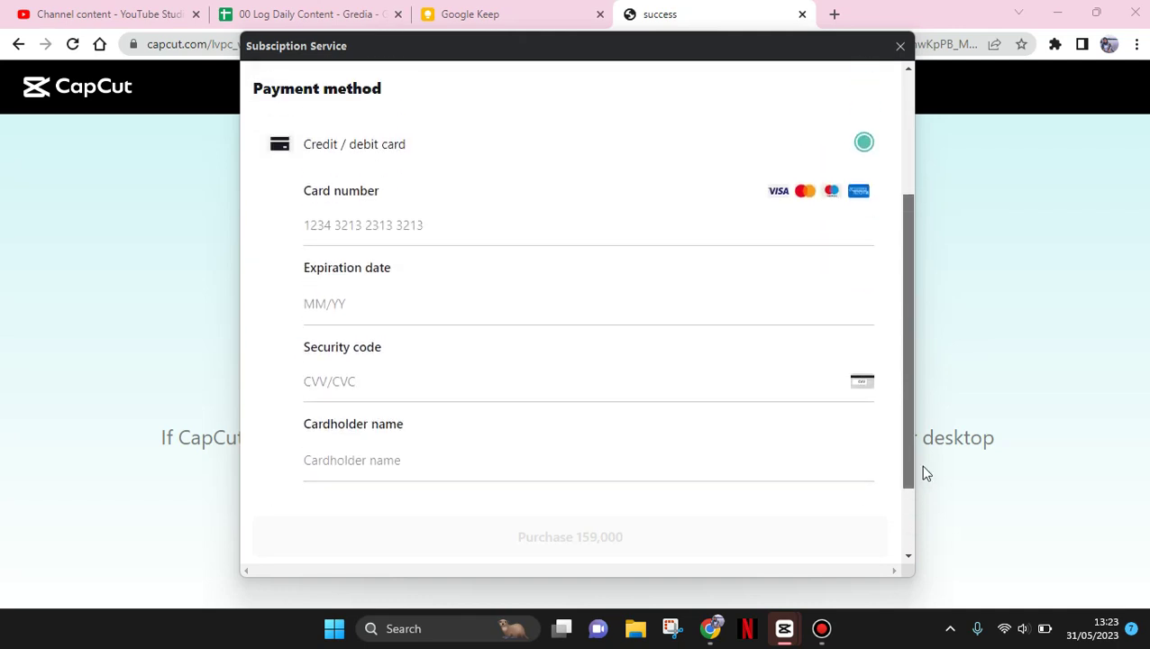
pyautogui.moveTo(905, 424); pyautogui.dragTo(926, 552)
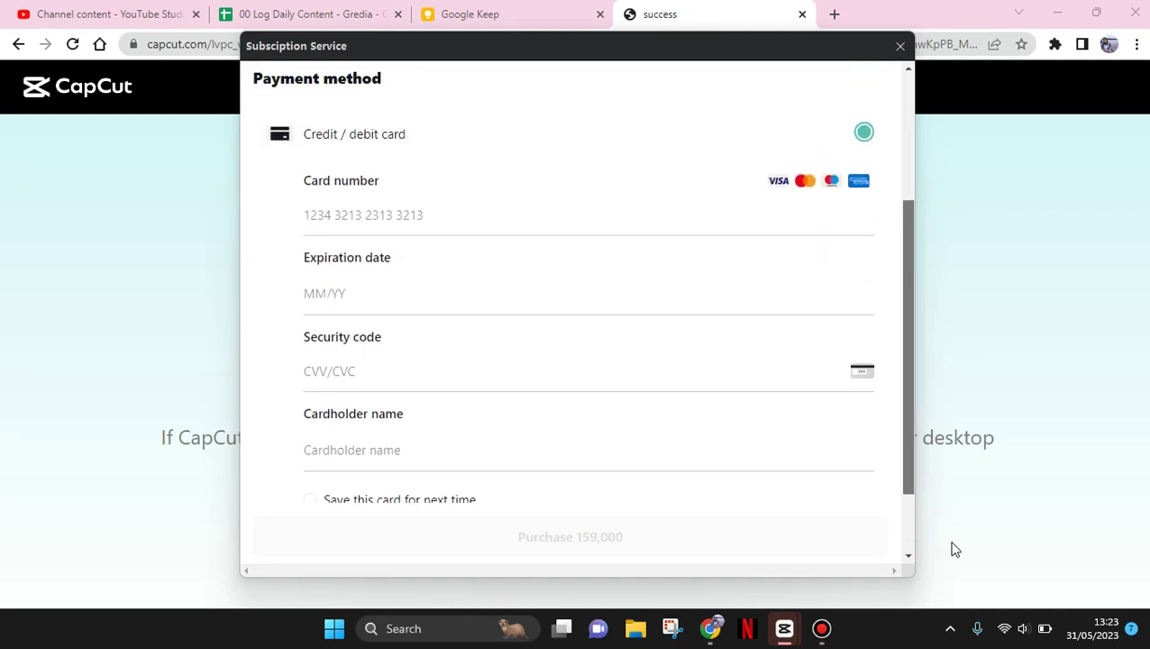
pyautogui.click(866, 463)
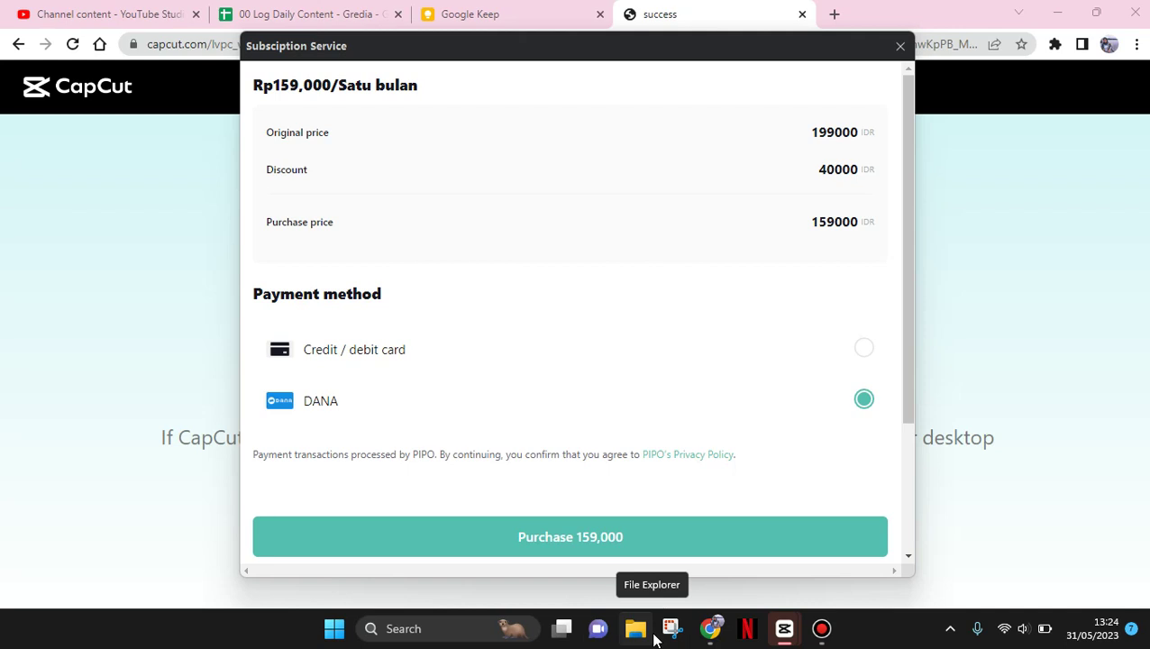
pyautogui.moveTo(784, 629)
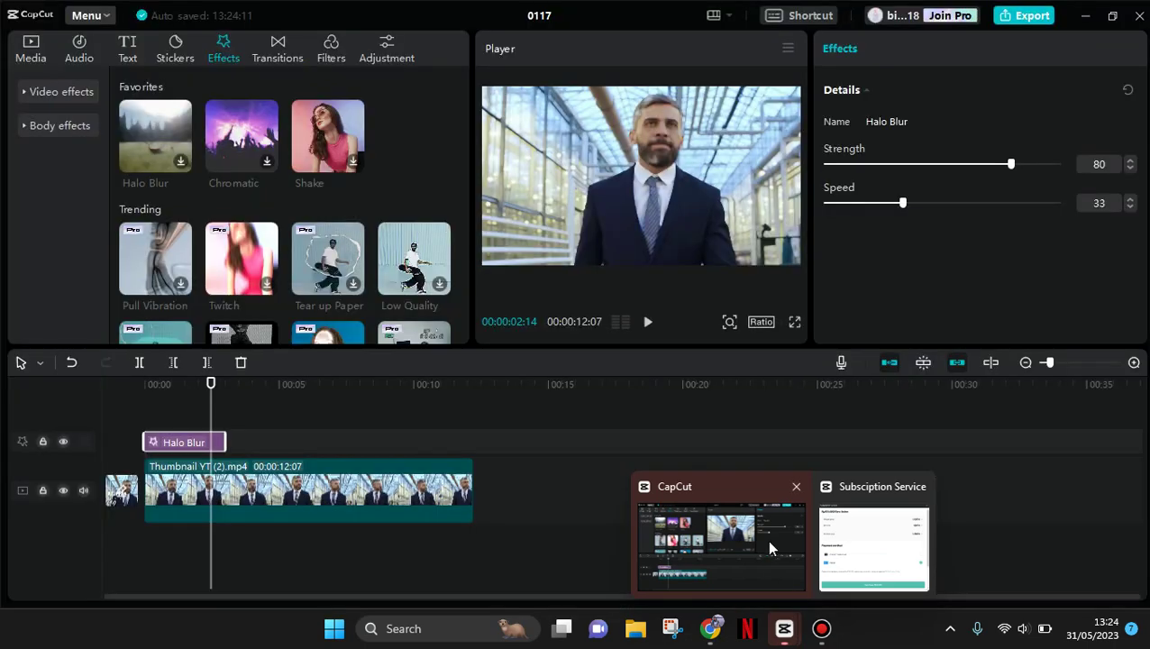
# Close the subscription checkout window, returning to the Halo Blur editor.
pyautogui.click(766, 539)
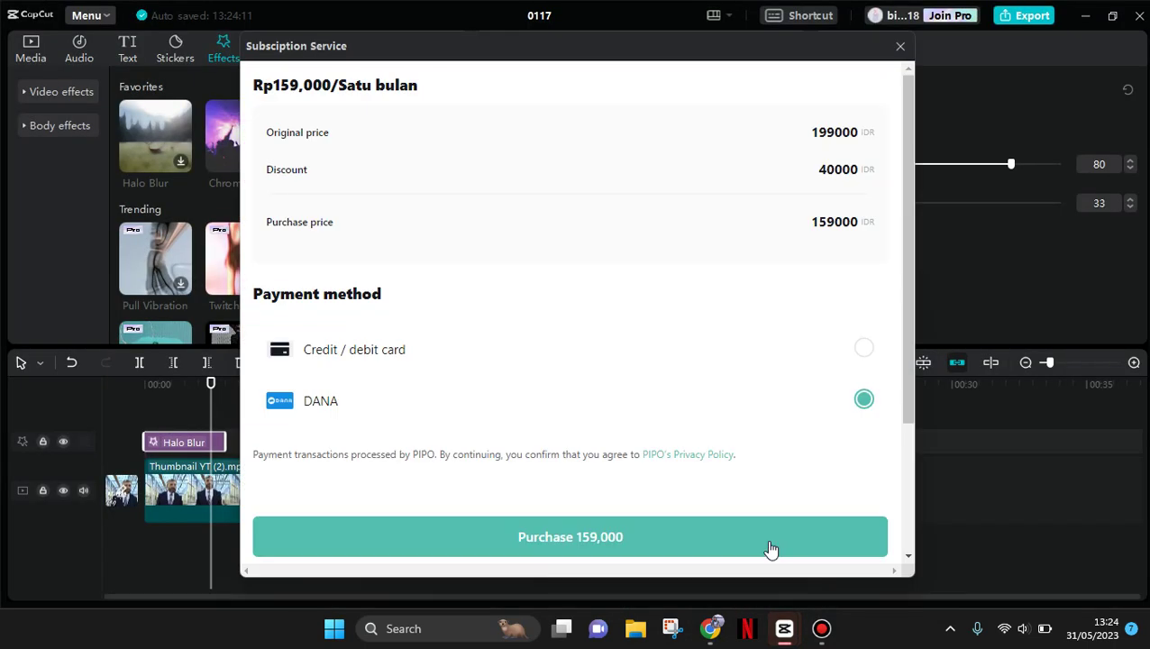
pyautogui.click(901, 49)
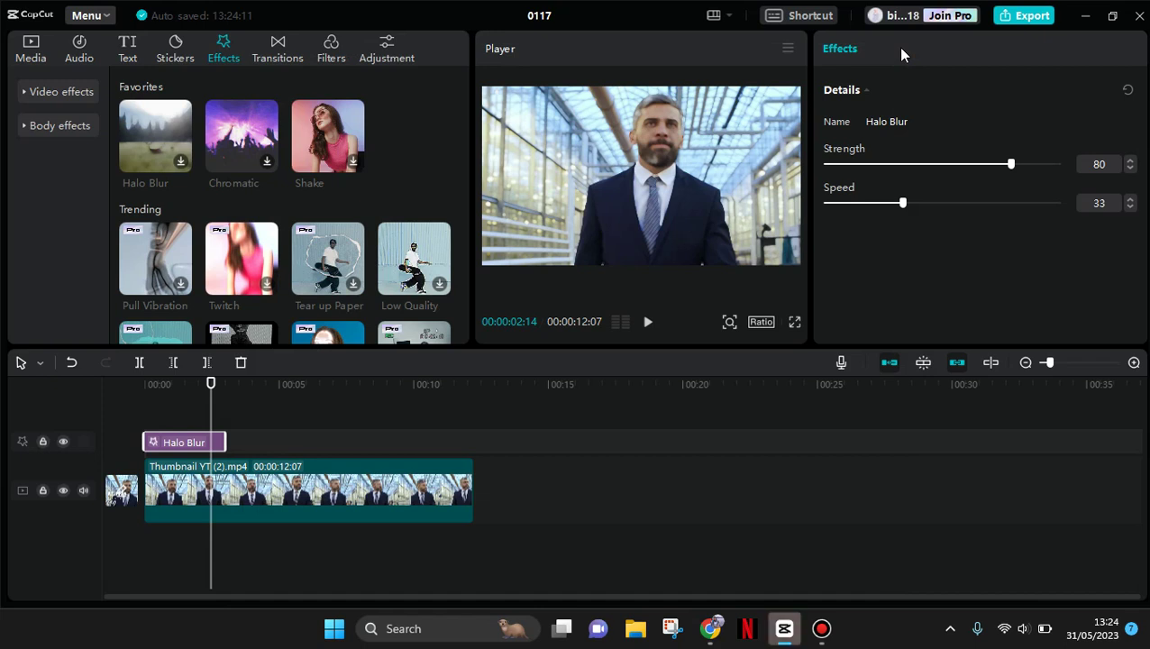